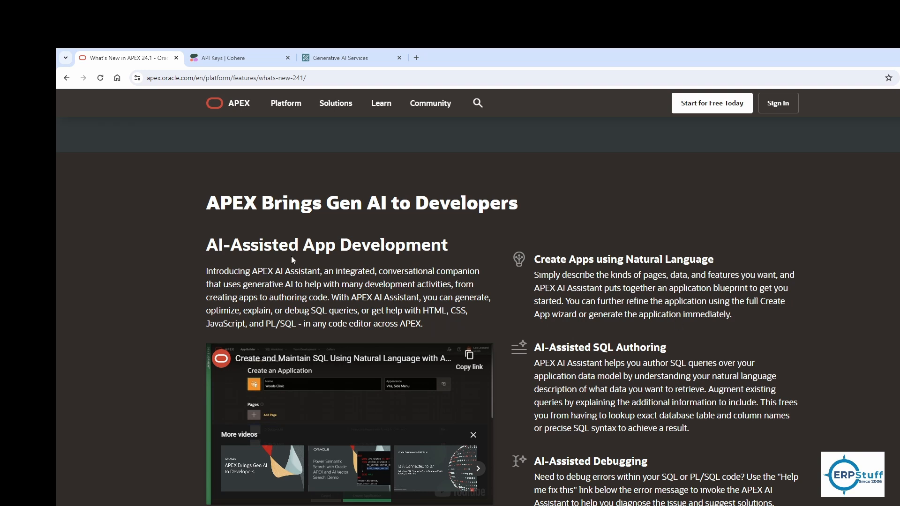
Step: Read the AI-assisted development and AI-powered apps sections of the What's New in Oracle APEX 24.1 page
drag(303, 244, 464, 245)
click(645, 304)
scroll(663, 346, down, 7)
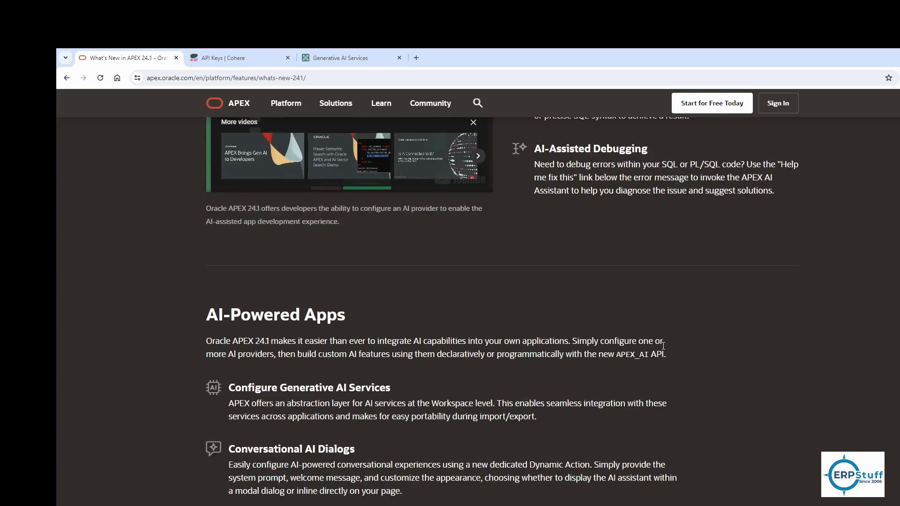
scroll(663, 346, down, 3)
drag(233, 233, 395, 233)
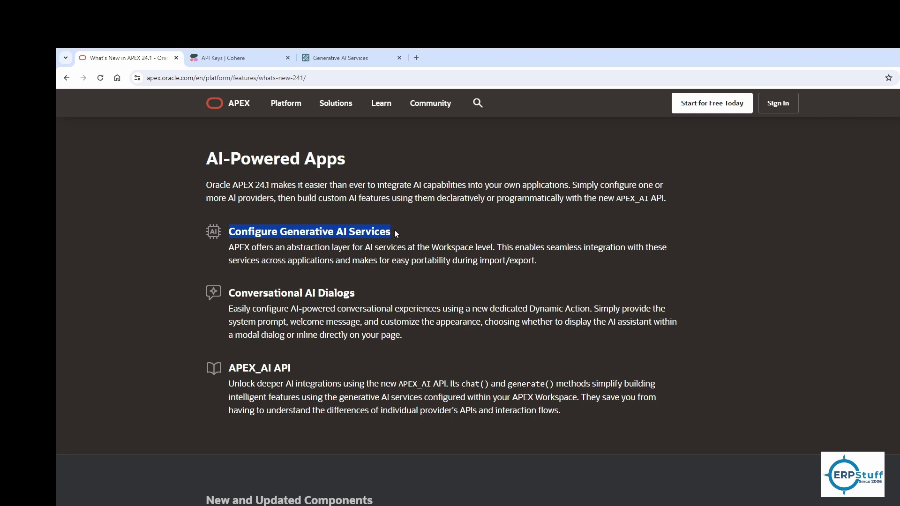
click(449, 245)
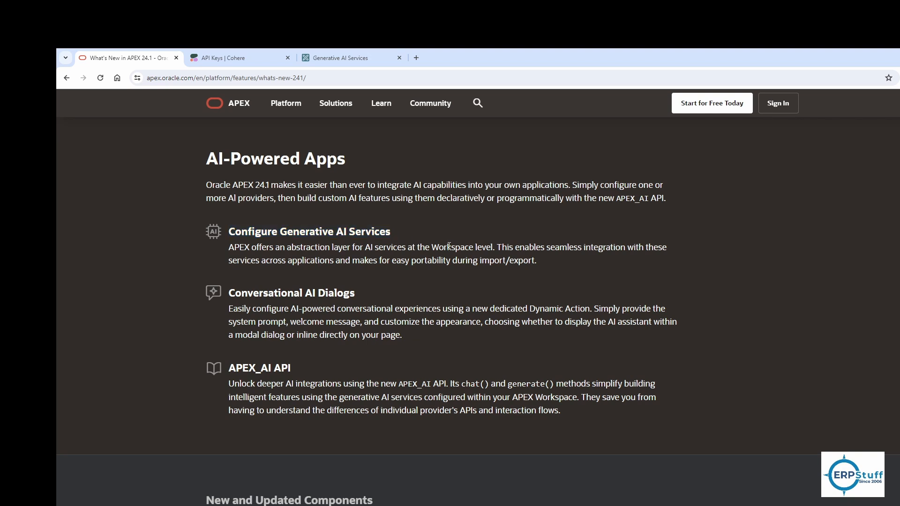
drag(432, 248, 495, 249)
drag(266, 298, 436, 324)
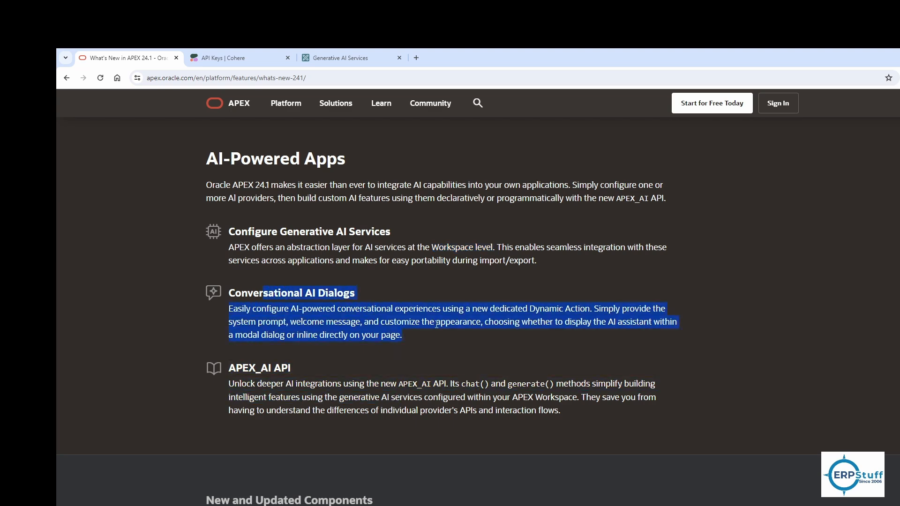
click(326, 286)
scroll(498, 374, up, 6)
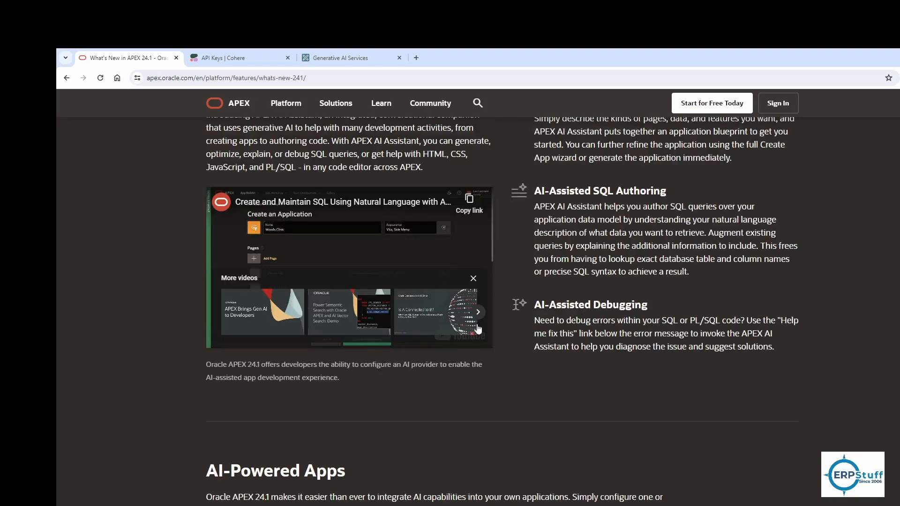
scroll(498, 372, up, 7)
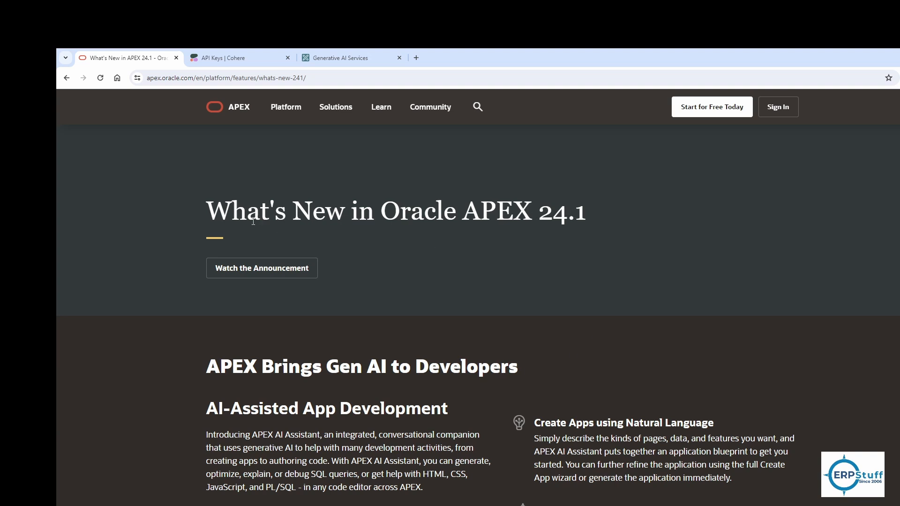
drag(579, 212, 584, 213)
Step: Go to the Generative AI services page through App Builder's Workspace Utilities, dismissing the save-password prompt
click(341, 55)
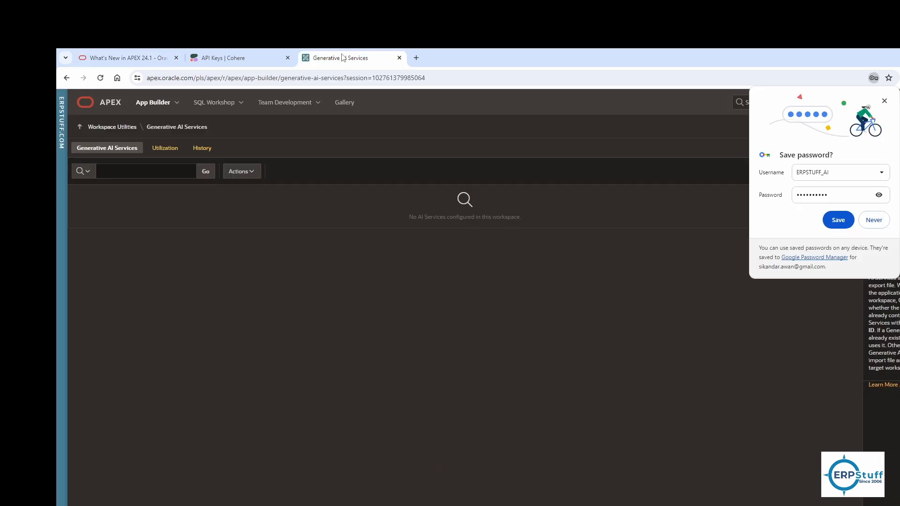
click(884, 101)
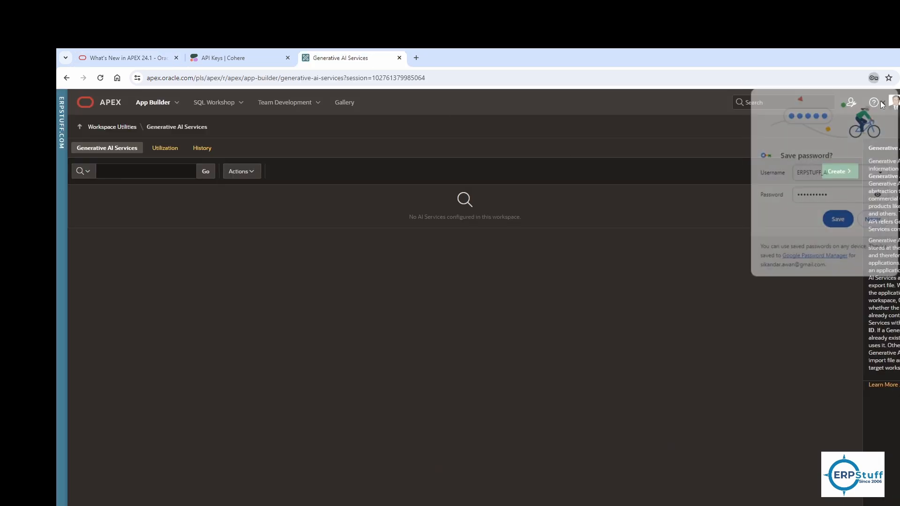
click(156, 104)
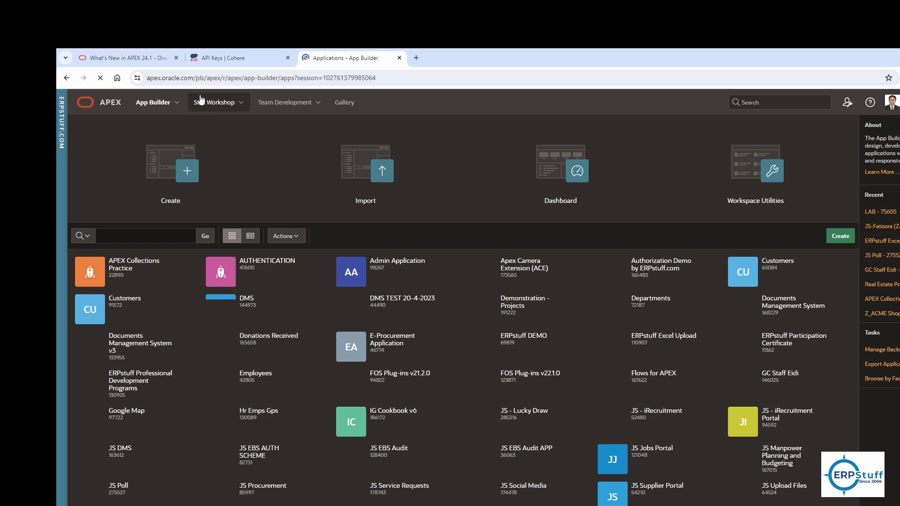
click(240, 102)
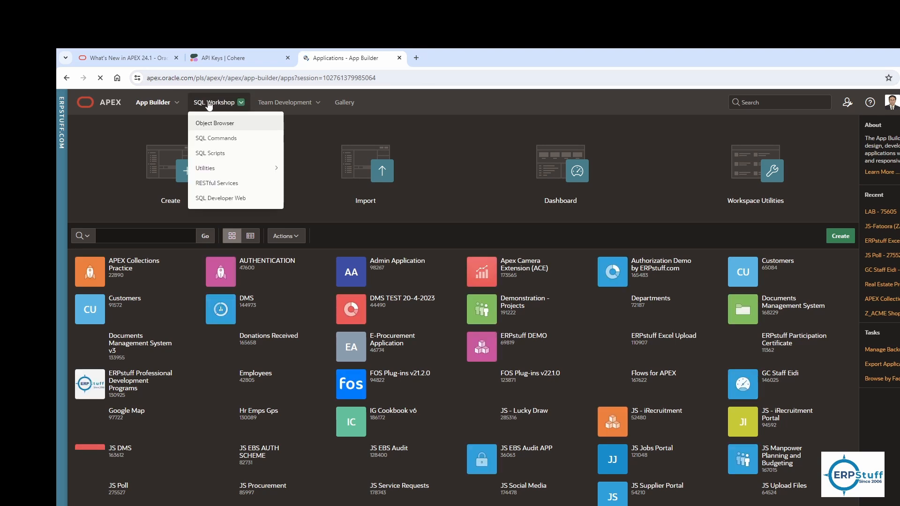
click(157, 102)
mouse_move(182, 172)
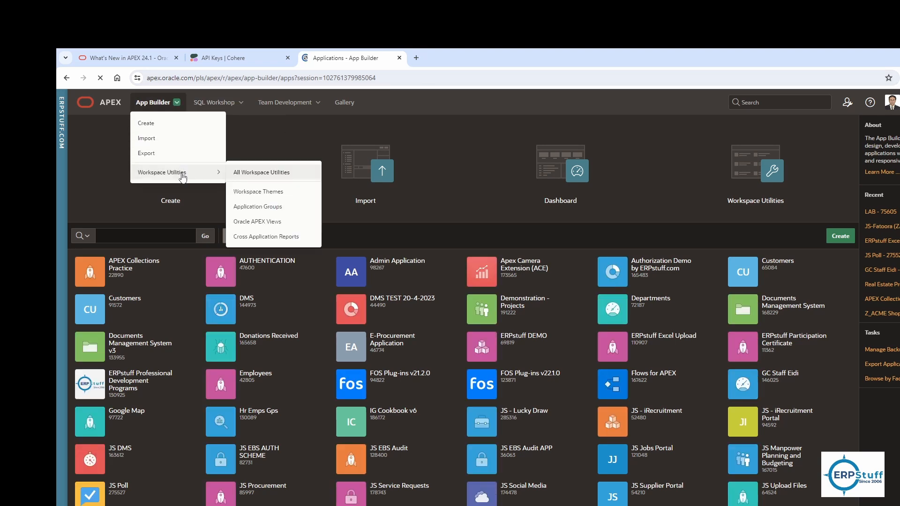
click(248, 172)
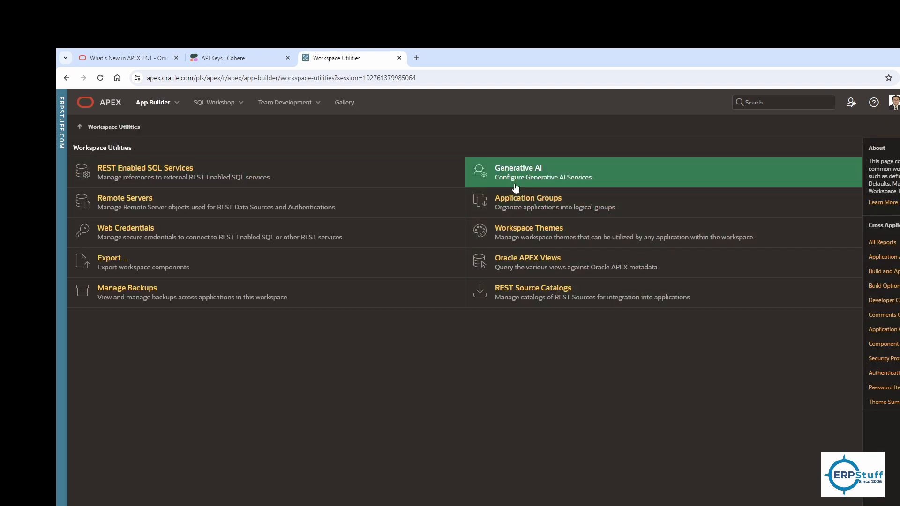
click(534, 173)
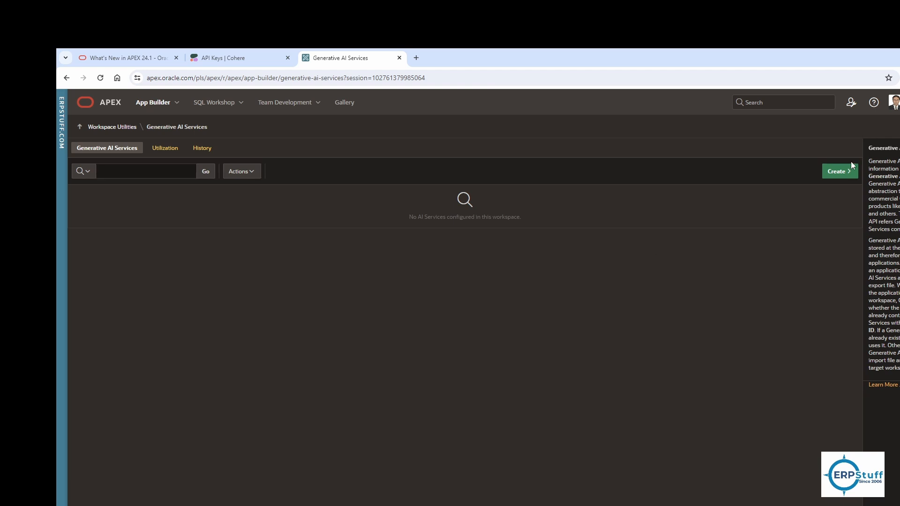
Step: Start creating a new Generative AI service, clear the autofilled Static ID, and choose Cohere as the AI Provider
click(841, 170)
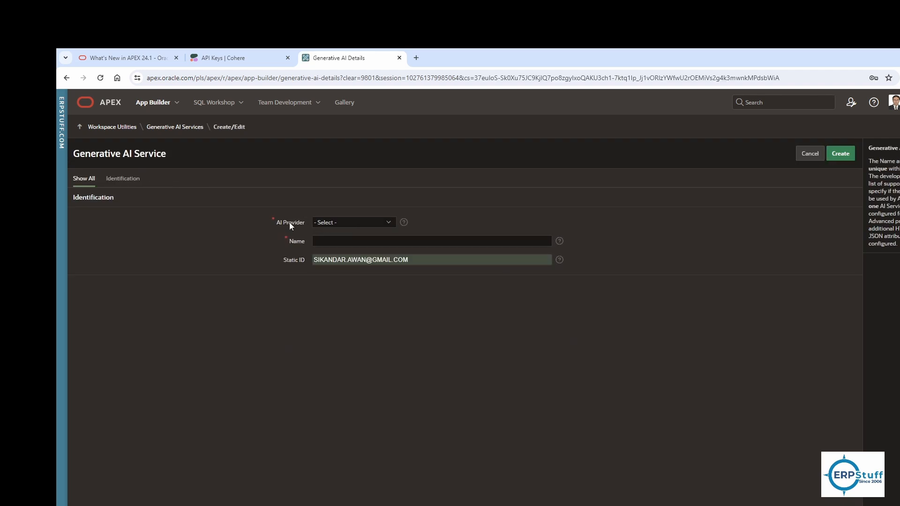
click(431, 259)
key(ctrl+a)
key(BackSpace)
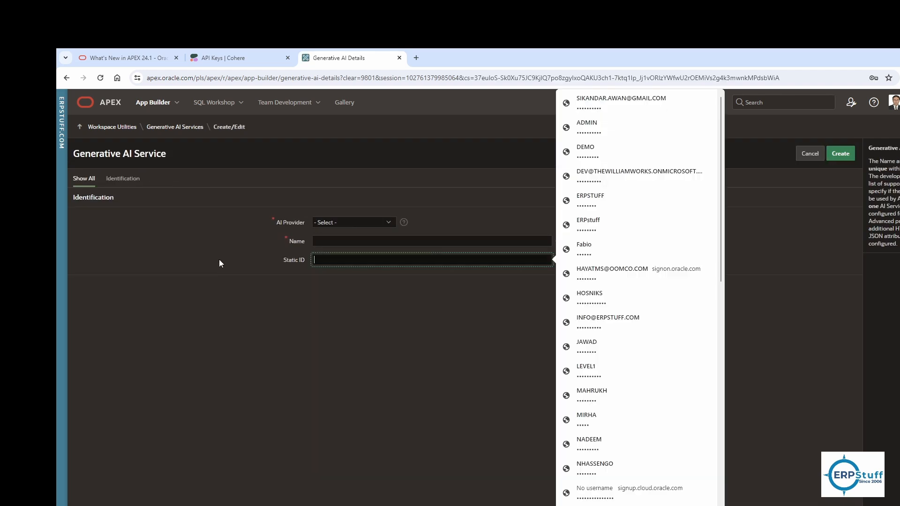
click(352, 222)
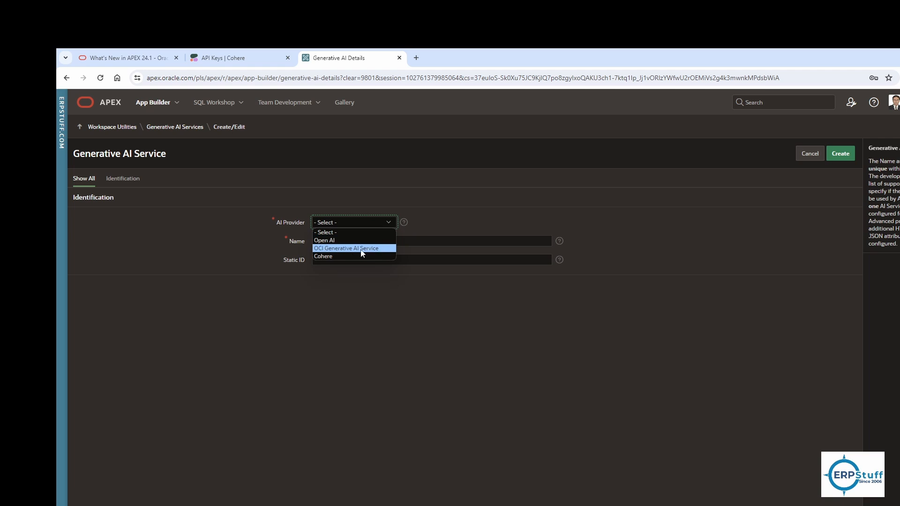
click(338, 256)
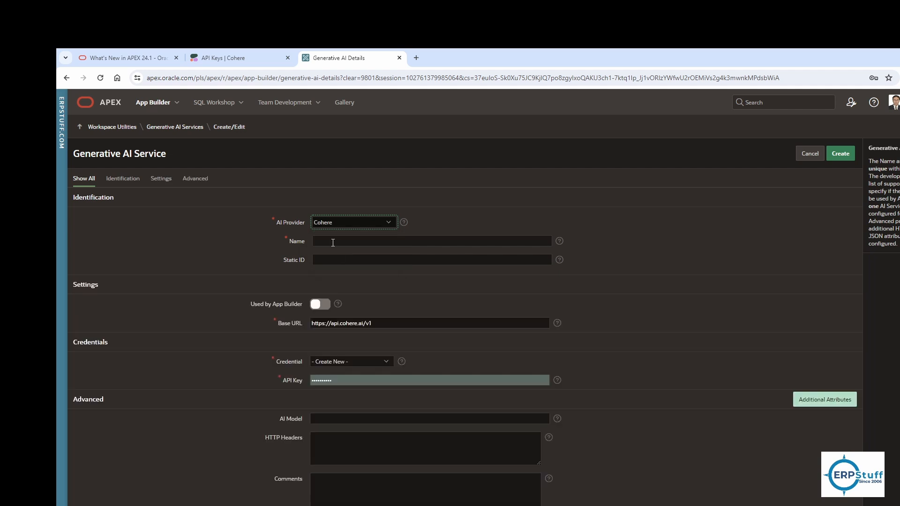
Step: Name the service erpstuff cohere and set its Static ID to erpstuff_cohere
click(332, 242)
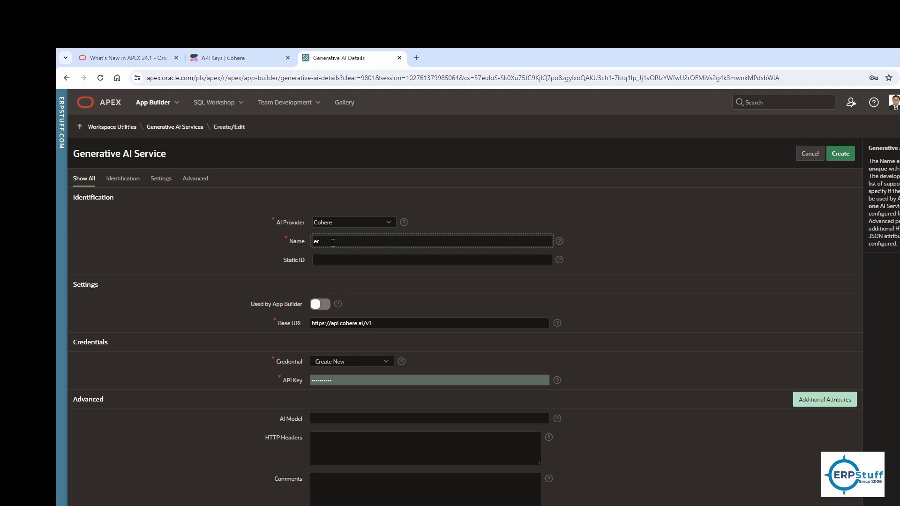
text(pstuff)
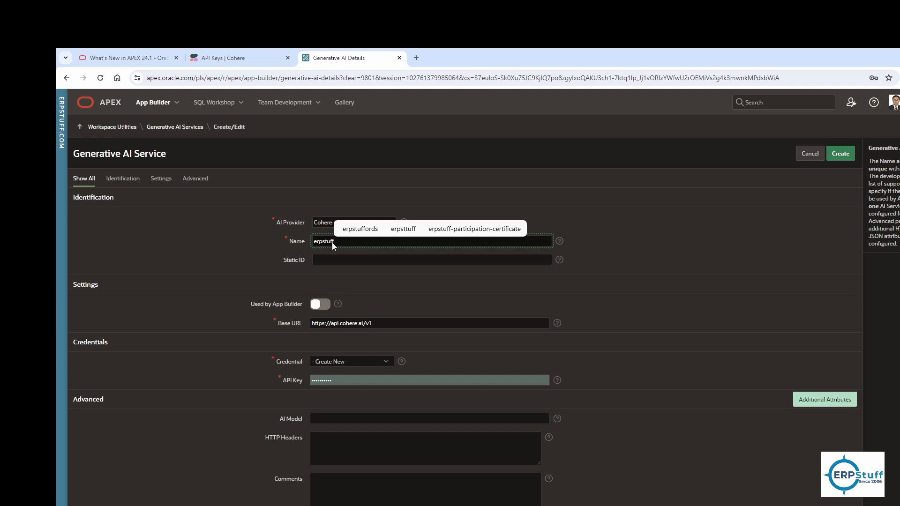
text( co)
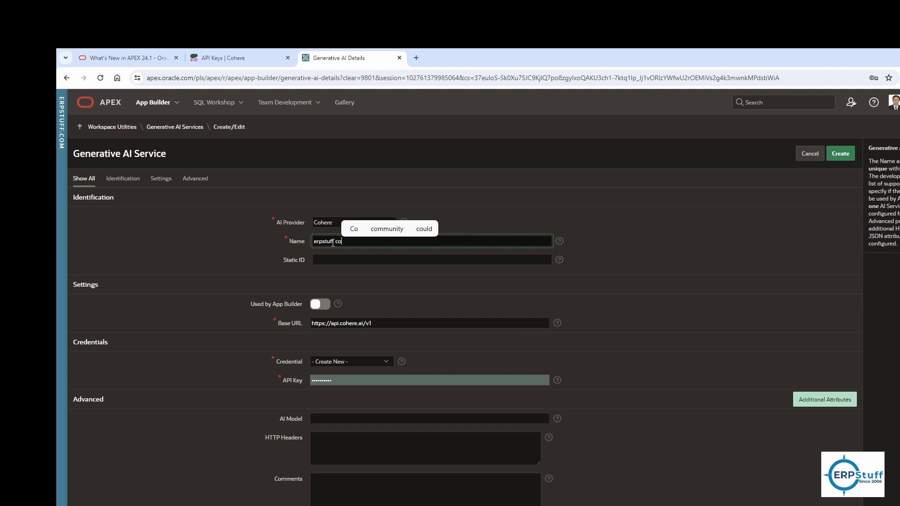
text(here)
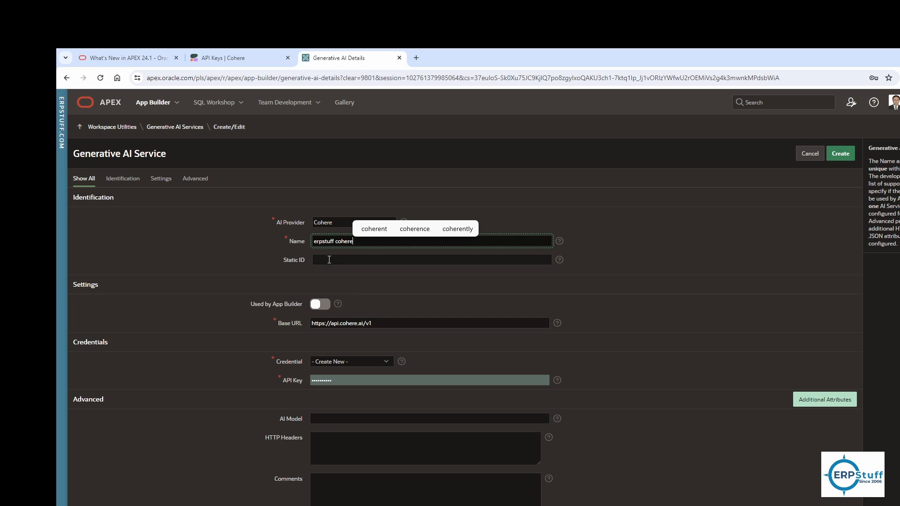
click(329, 259)
text(erps)
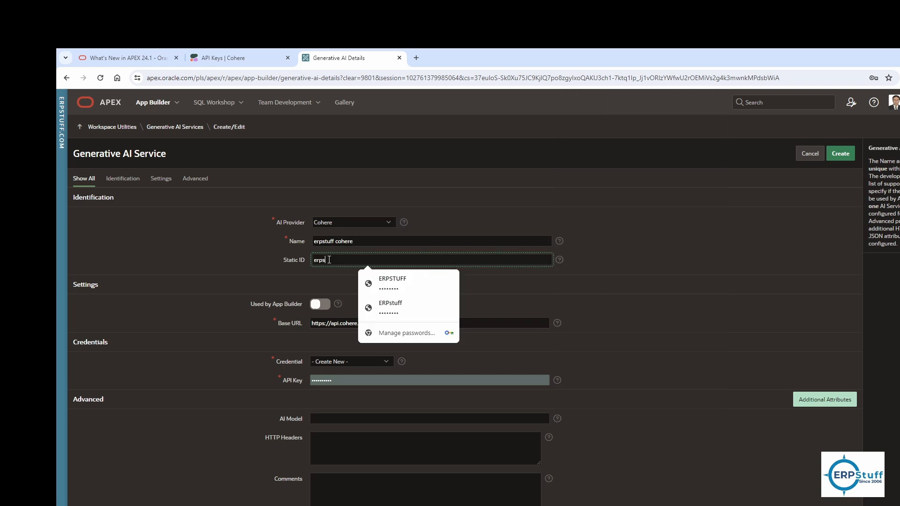
text(tuff_cohere)
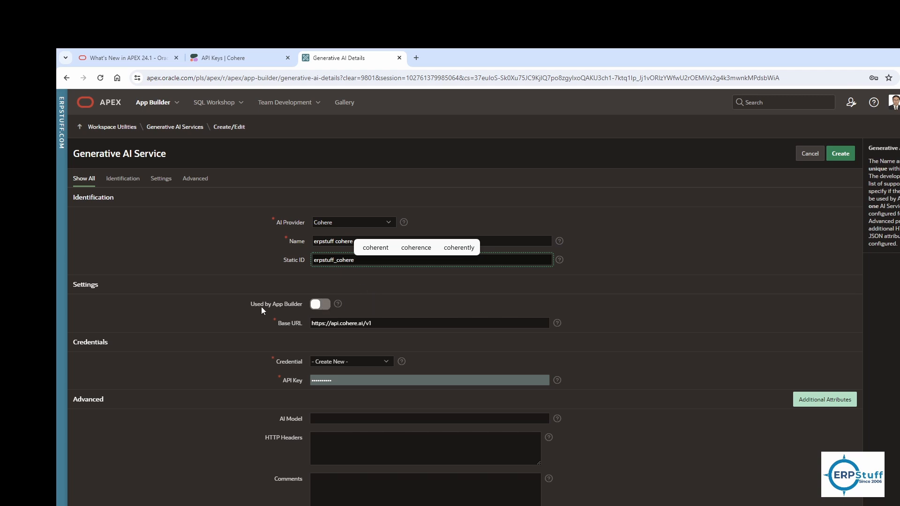
Step: Switch on Used by App Builder, keeping the default Base URL and a newly created credential
click(320, 304)
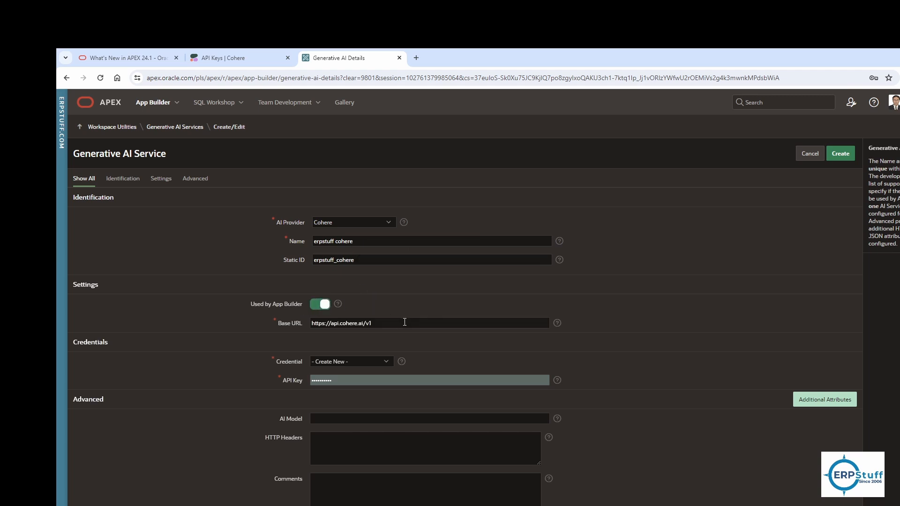
drag(393, 325, 283, 319)
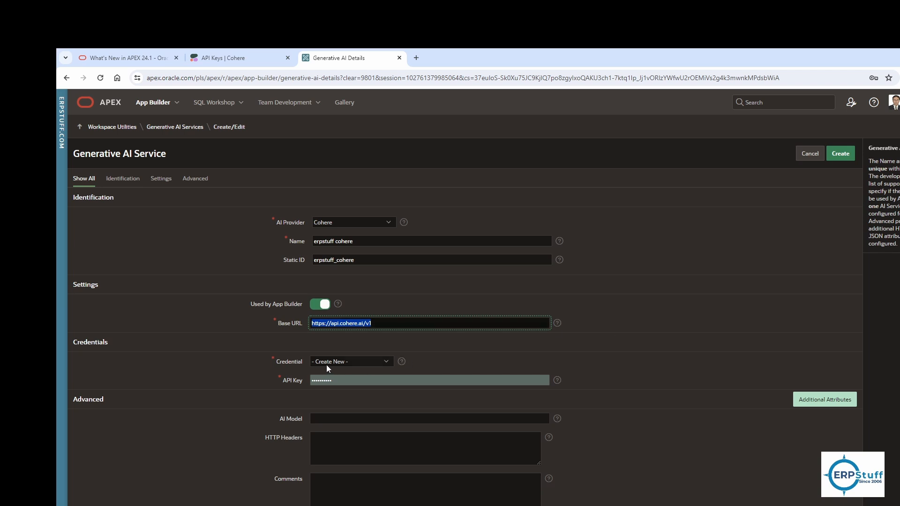
click(351, 362)
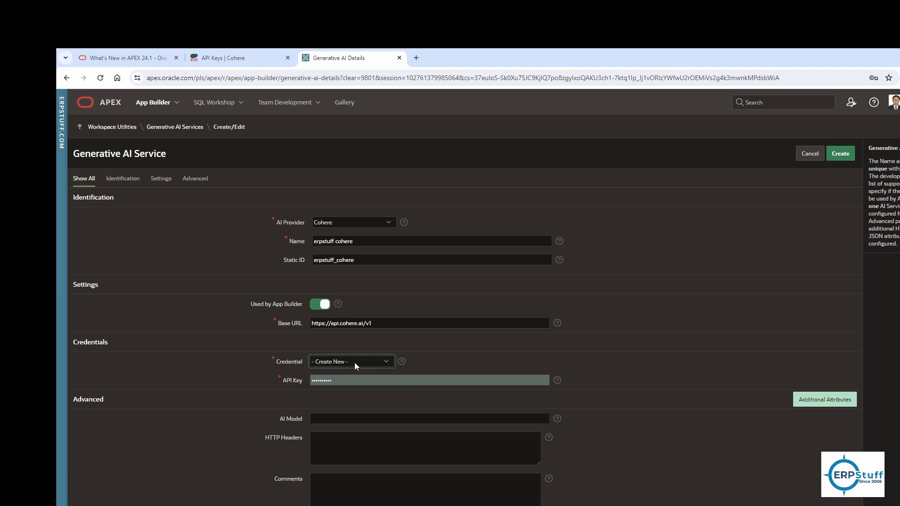
click(310, 380)
double_click(312, 380)
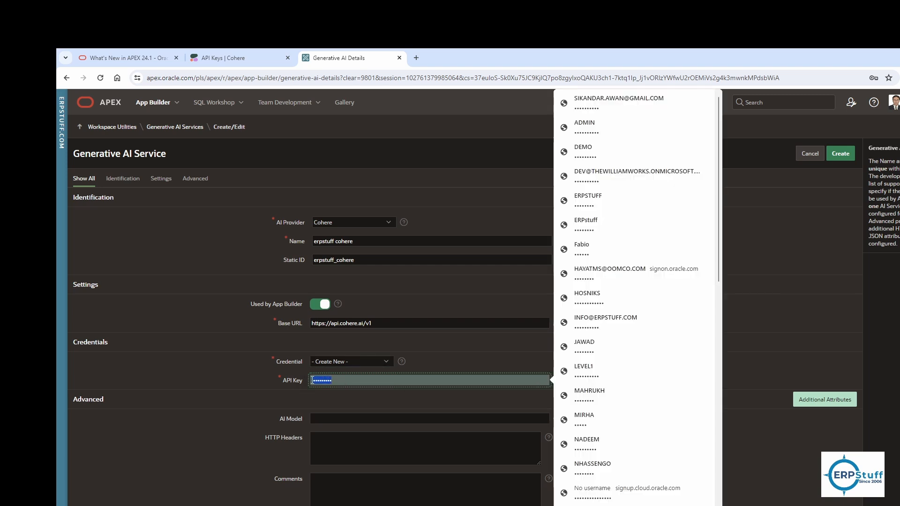
click(240, 377)
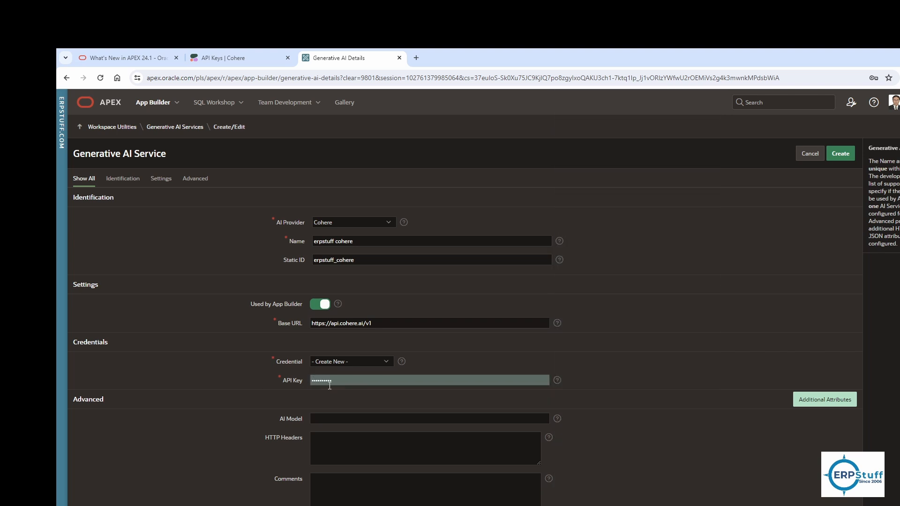
Step: Open cohere.ai in a new tab and return to the Cohere API Keys page to get the trial key
click(242, 57)
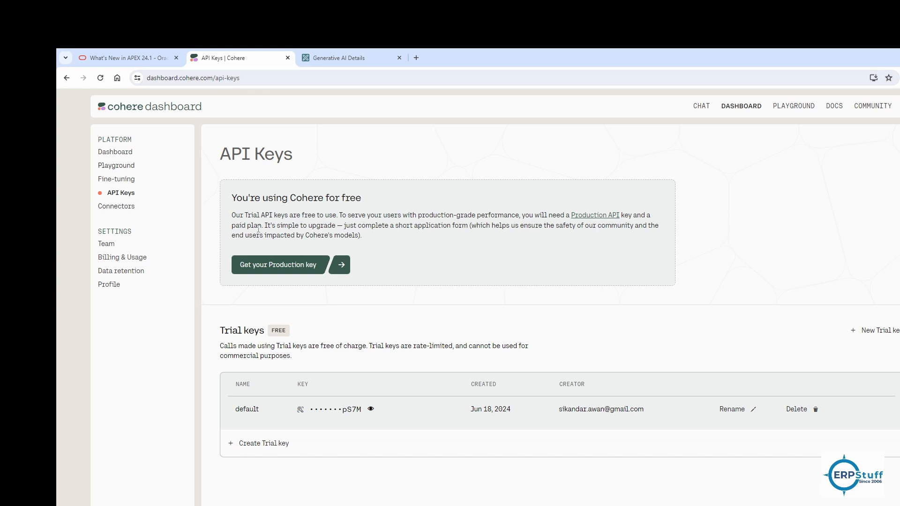
click(416, 57)
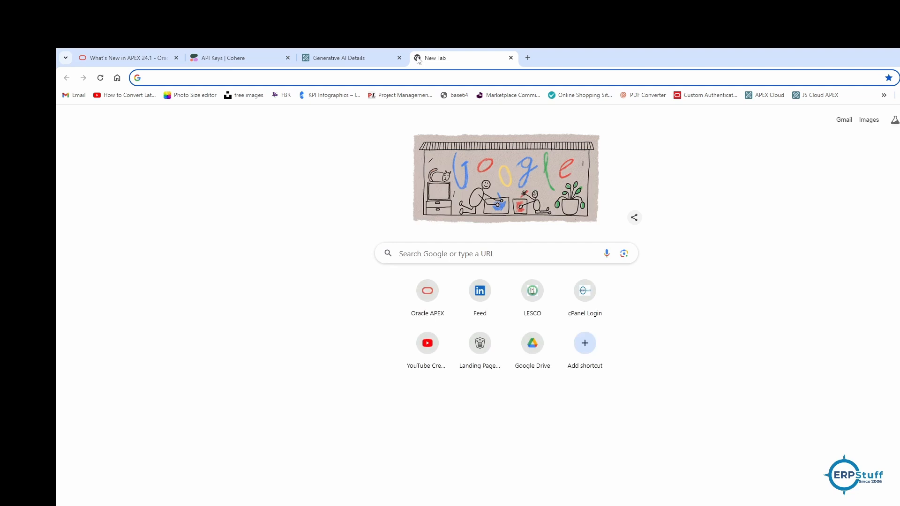
text(cohere)
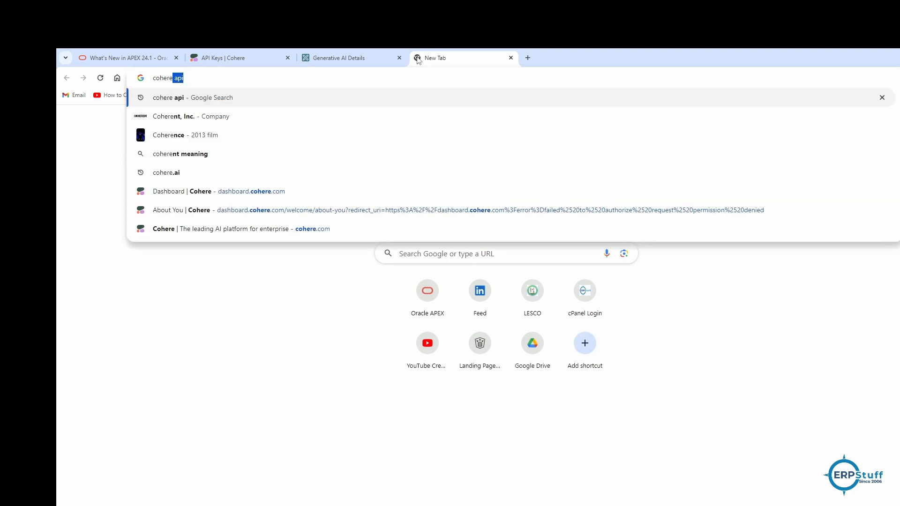
text(.ai)
key(Return)
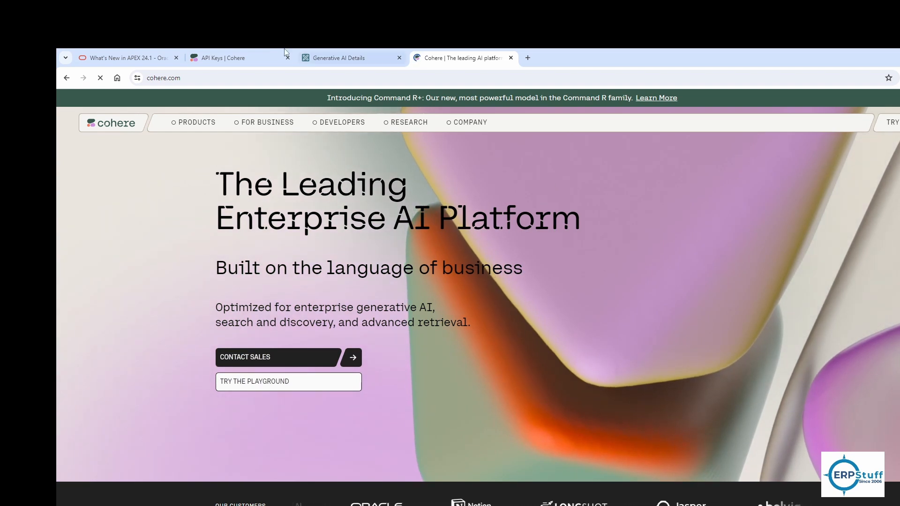
click(237, 58)
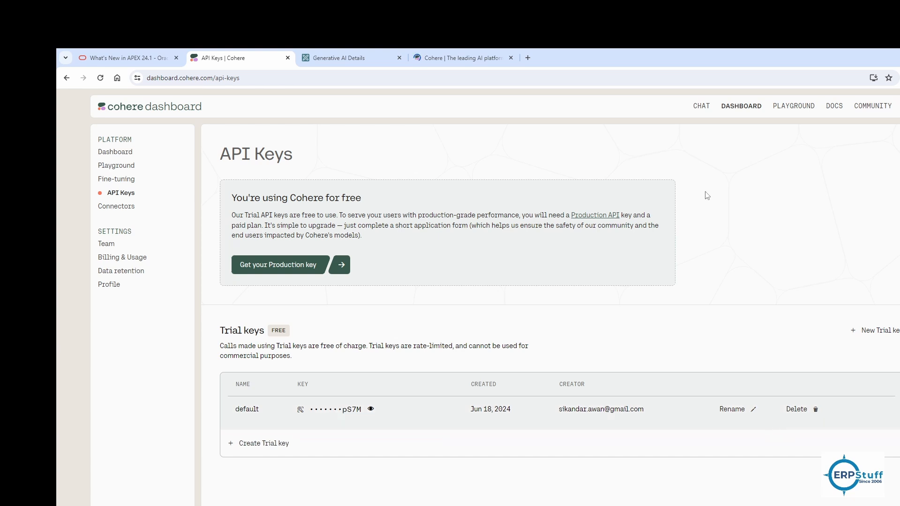
click(341, 57)
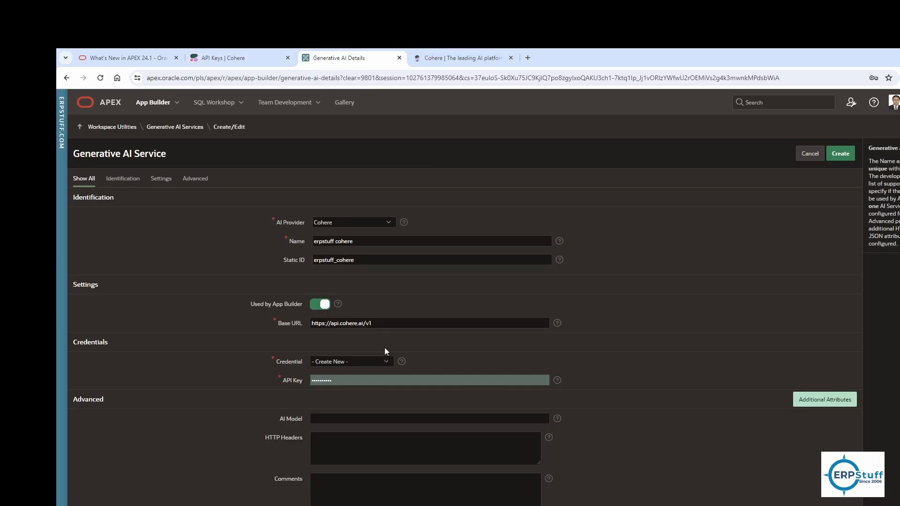
Step: Paste the Cohere trial API key into the service's API Key field
click(348, 385)
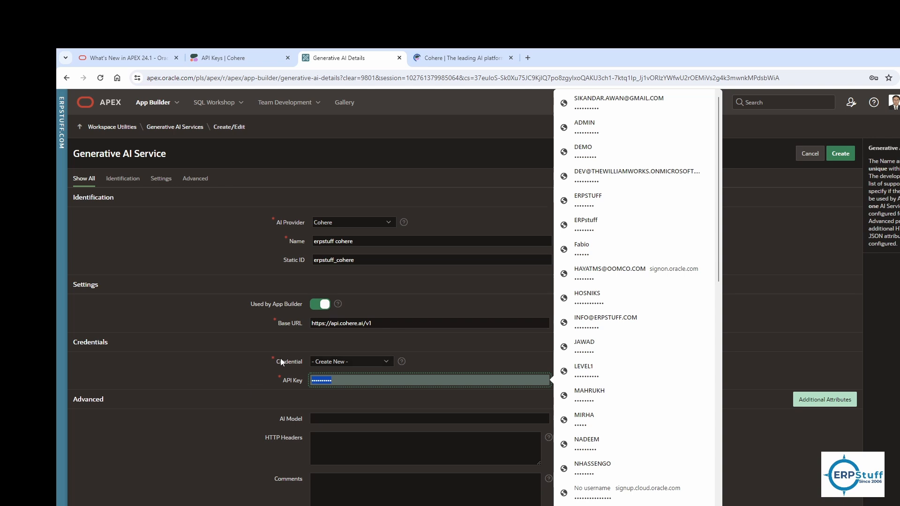
key(ctrl+v)
click(672, 382)
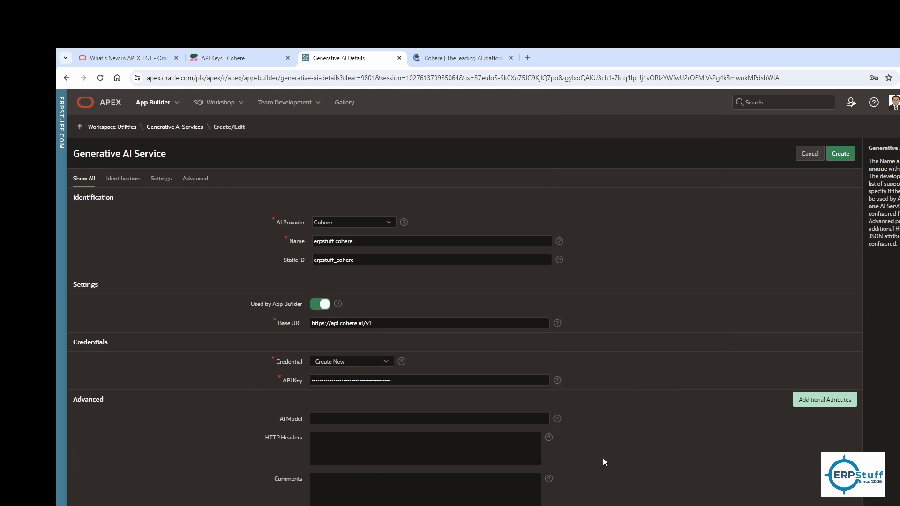
Step: Create the Cohere Generative AI service and close the save-password prompt and success message
click(839, 156)
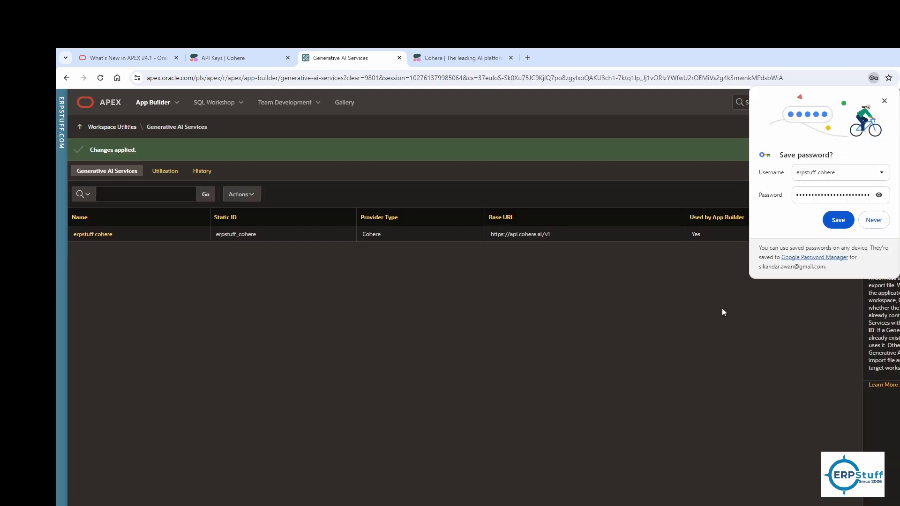
click(885, 100)
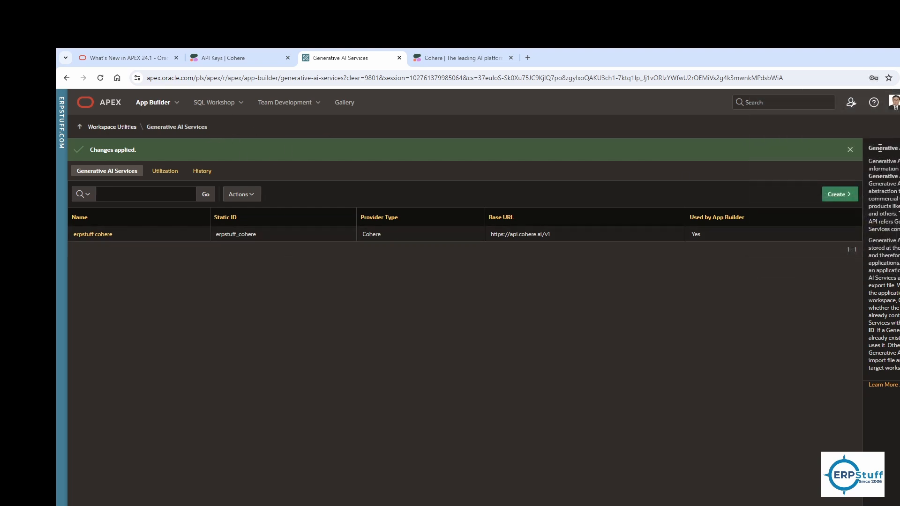
click(850, 150)
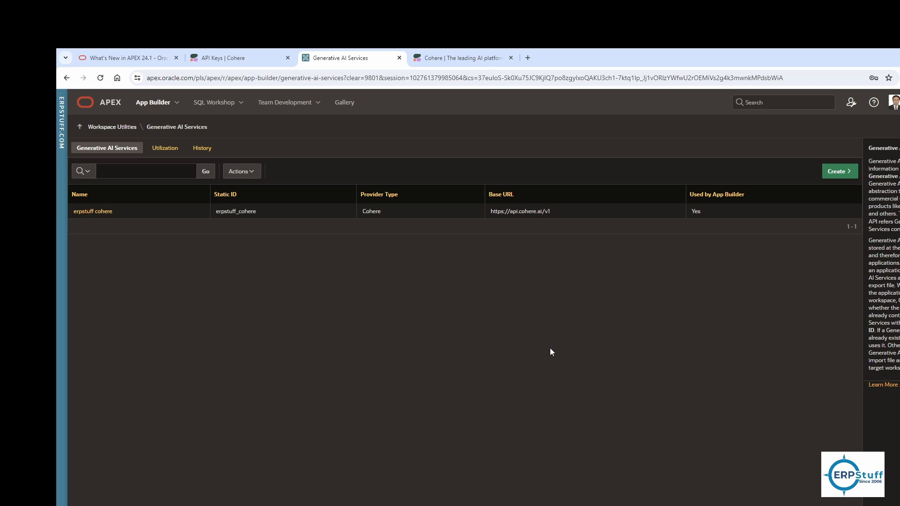